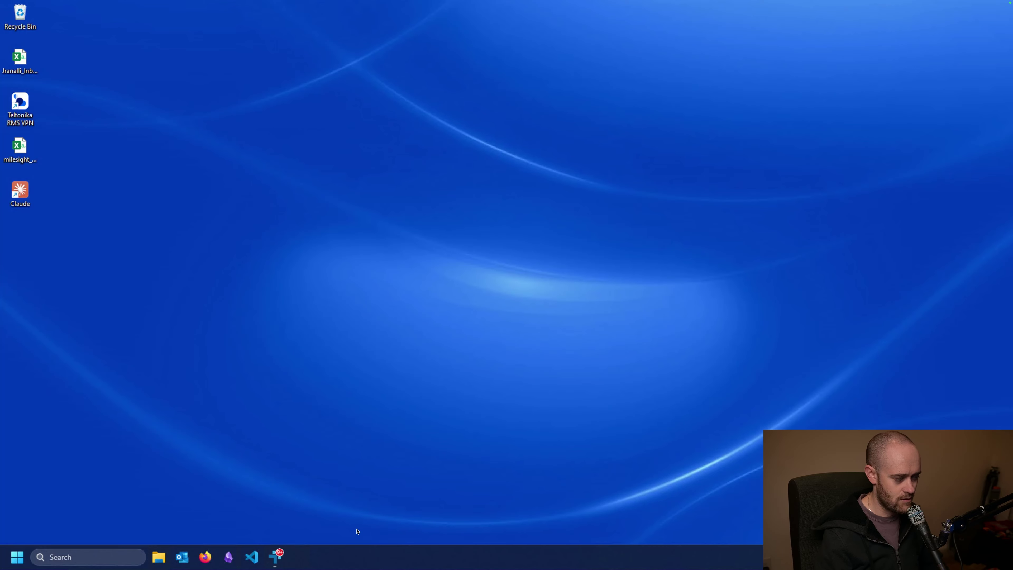
# Step: Open a web browser and load the BP Tech Center site
pyautogui.click(206, 558)
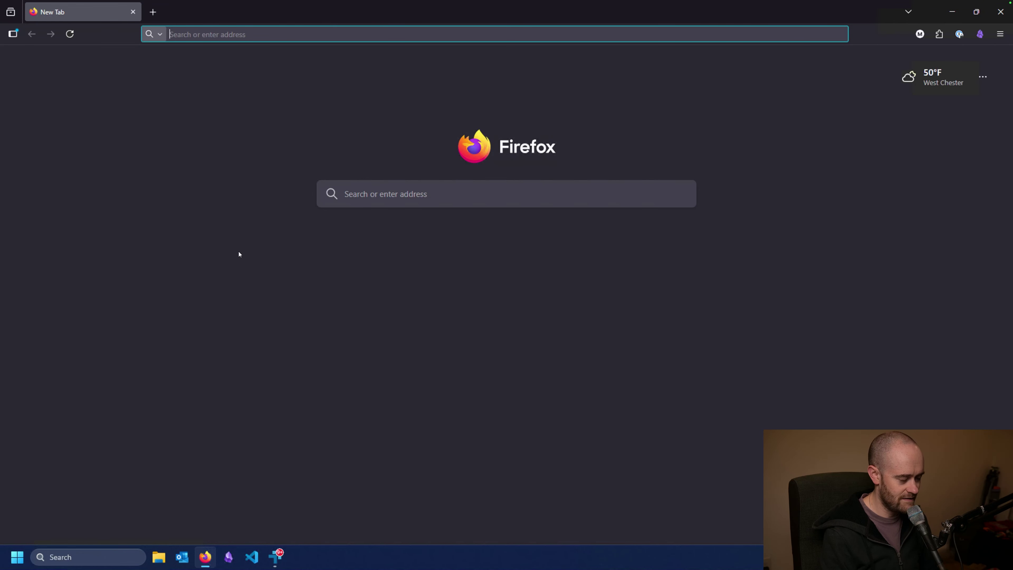
pyautogui.write('bptechcenter.com')
pyautogui.press('Return')
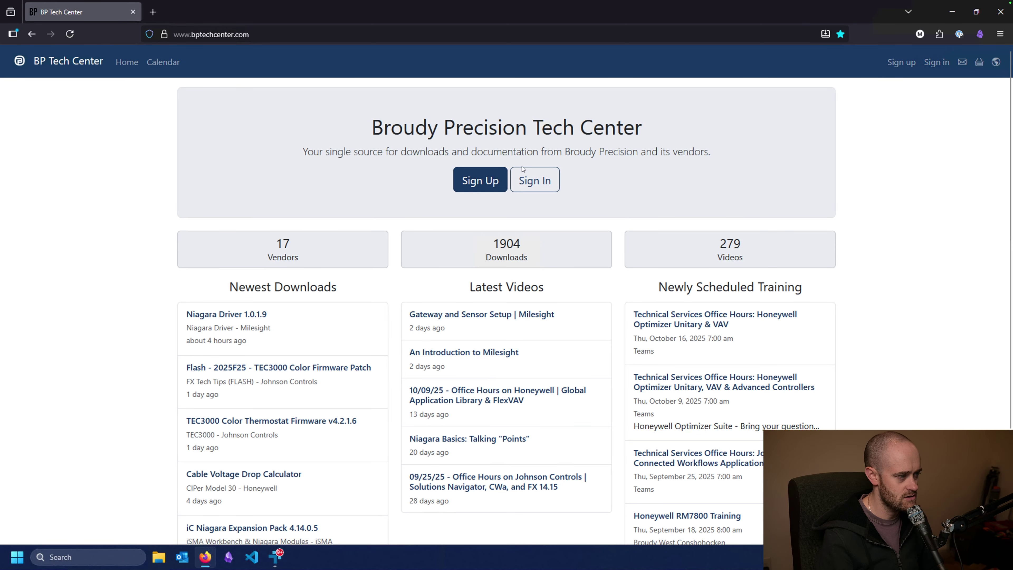
# Step: Sign in to BP Tech Center with the account e-mail and password
pyautogui.click(538, 172)
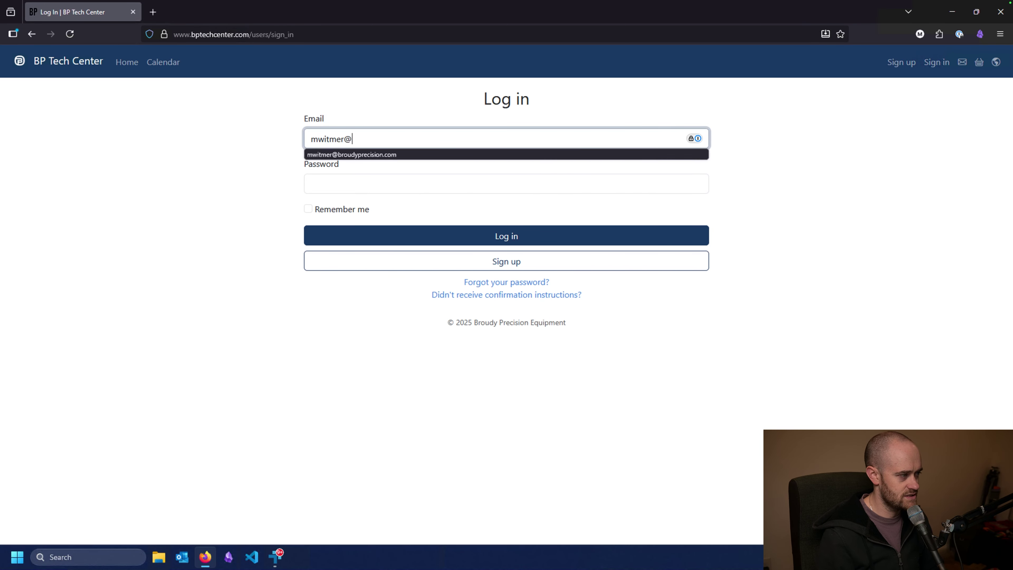
pyautogui.press('Down')
pyautogui.press('Return')
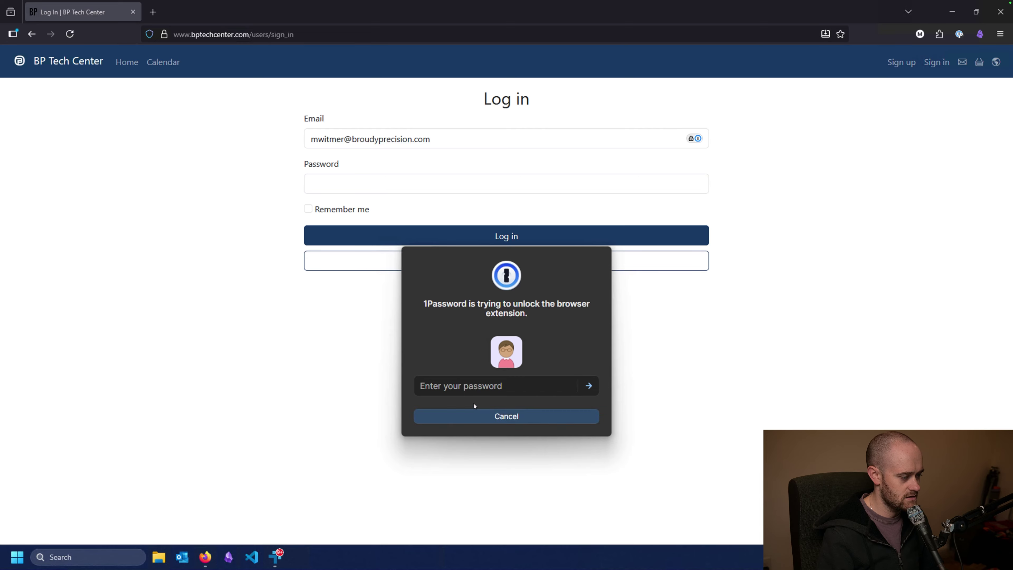
pyautogui.click(481, 415)
pyautogui.click(342, 178)
pyautogui.write('••••••••••')
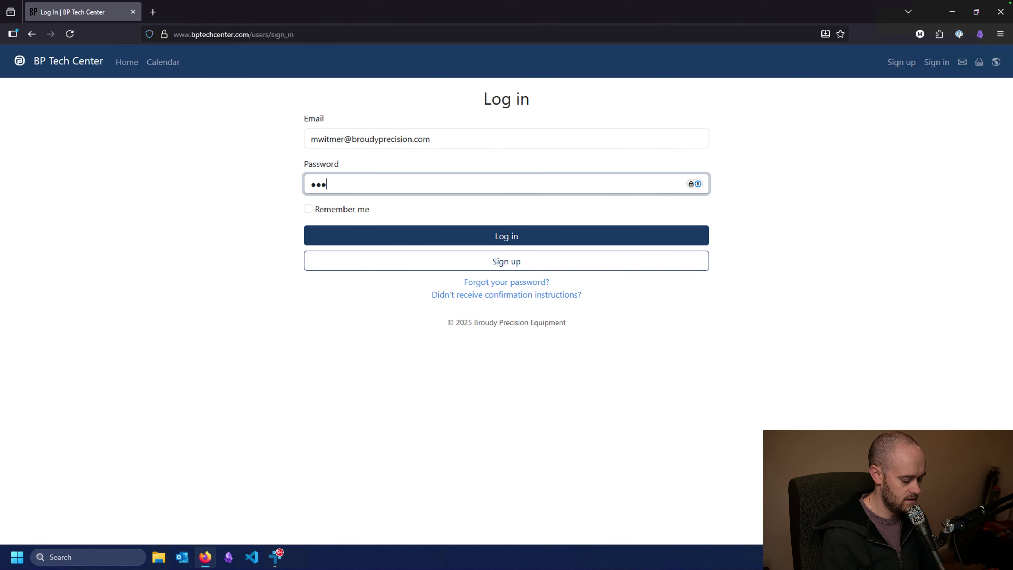
pyautogui.press('Return')
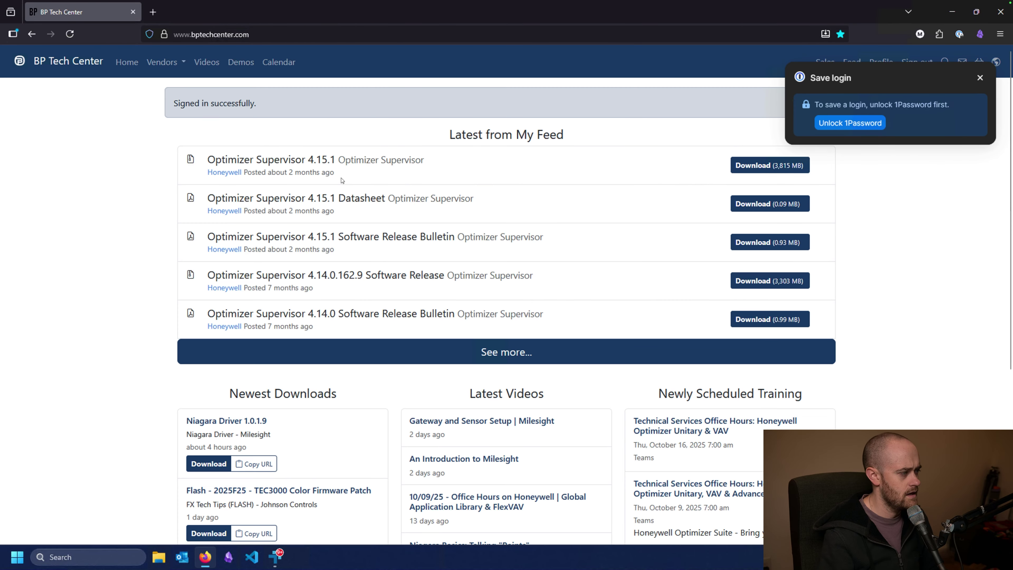
# Step: Download Niagara Driver 1.0.1.9 from the Milesight vendor page and show it in its folder
pyautogui.click(156, 64)
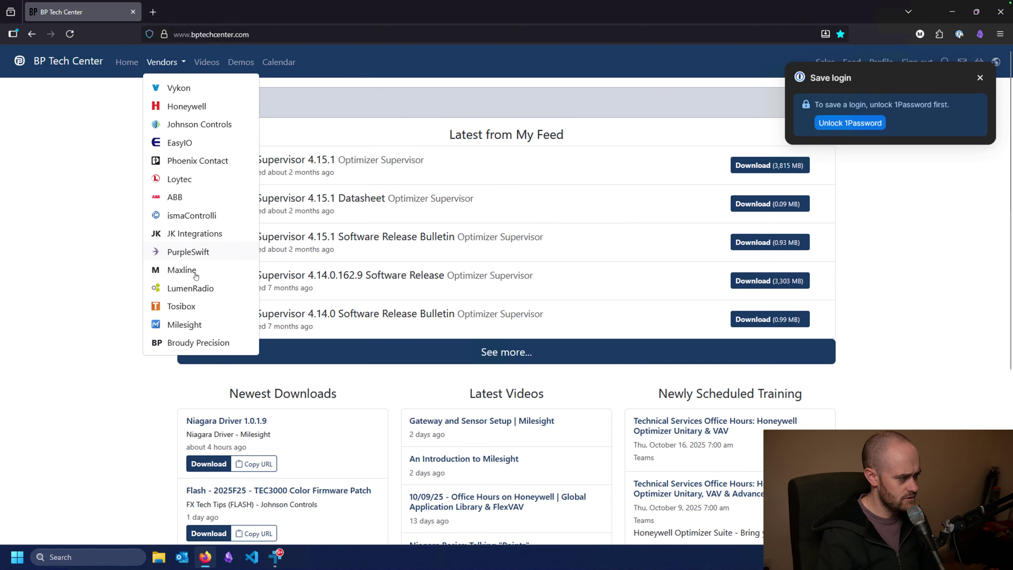
pyautogui.click(184, 324)
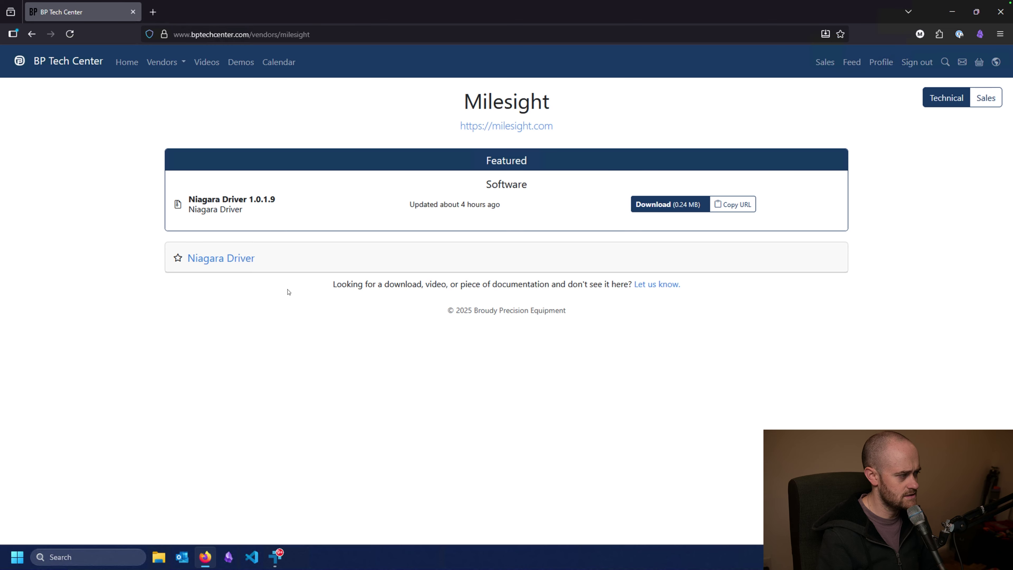
pyautogui.click(663, 206)
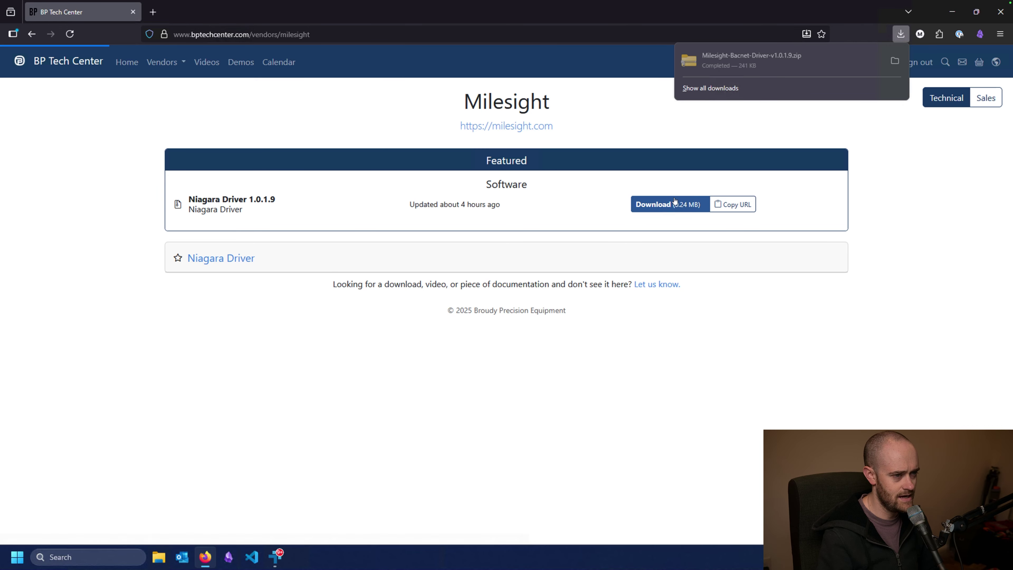
pyautogui.click(895, 60)
# Step: Close the browser and open the driver folder inside Milesight-Bacnet-Driver-v1.0.1.9.zip
pyautogui.click(996, 17)
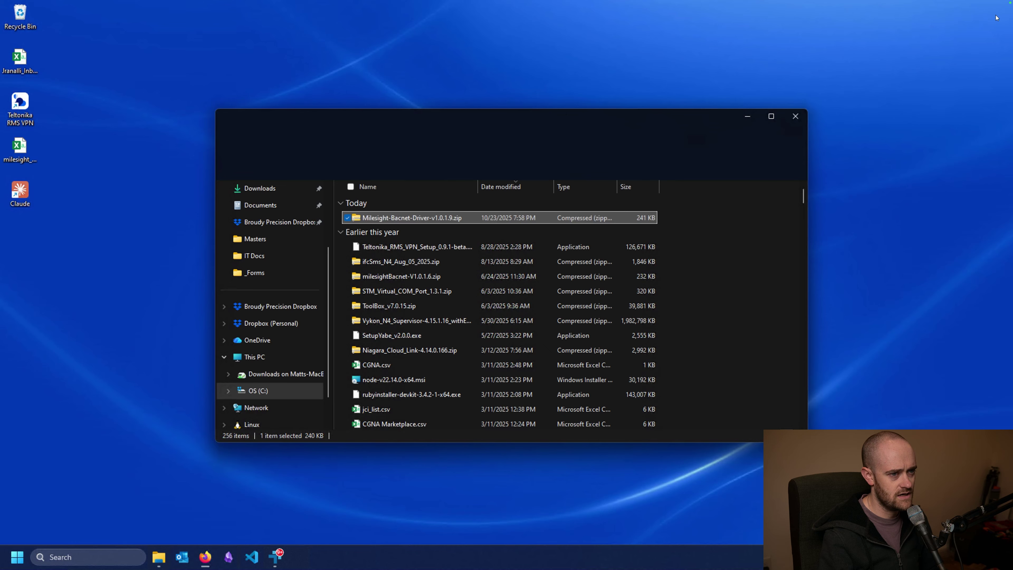
pyautogui.rightClick(420, 218)
pyautogui.doubleClick(396, 219)
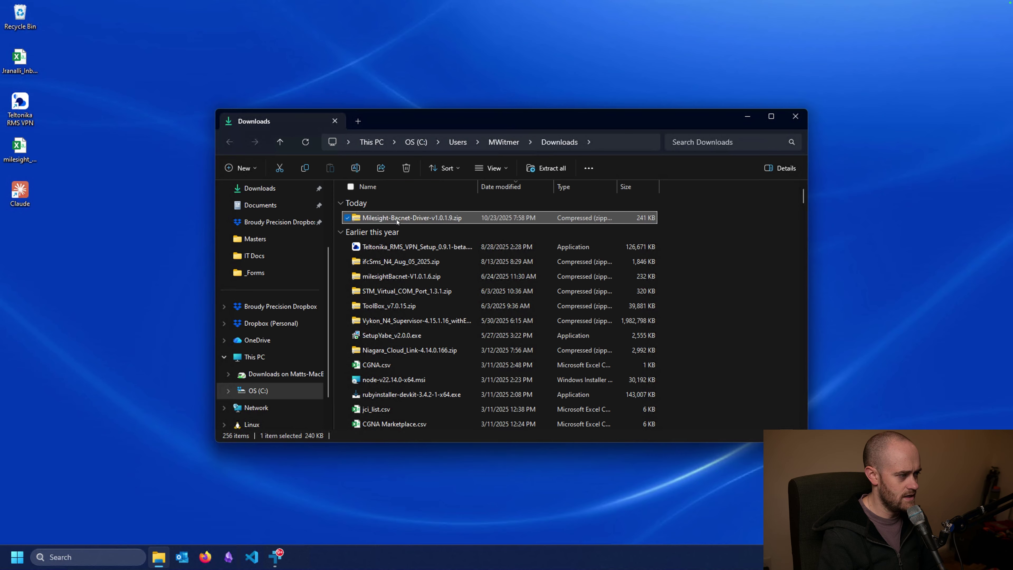
pyautogui.doubleClick(397, 219)
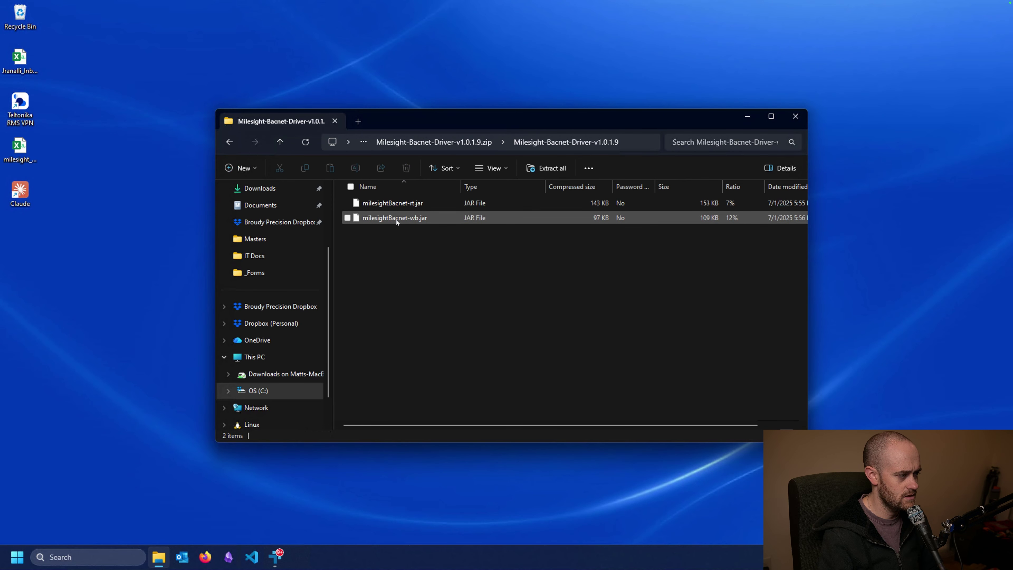
# Step: Copy milesightBacnet-rt.jar and milesightBacnet-wb.jar, then go to the OS (C:) drive
pyautogui.click(396, 219)
pyautogui.keyDown('shift'); pyautogui.click(394, 206); pyautogui.keyUp('shift')
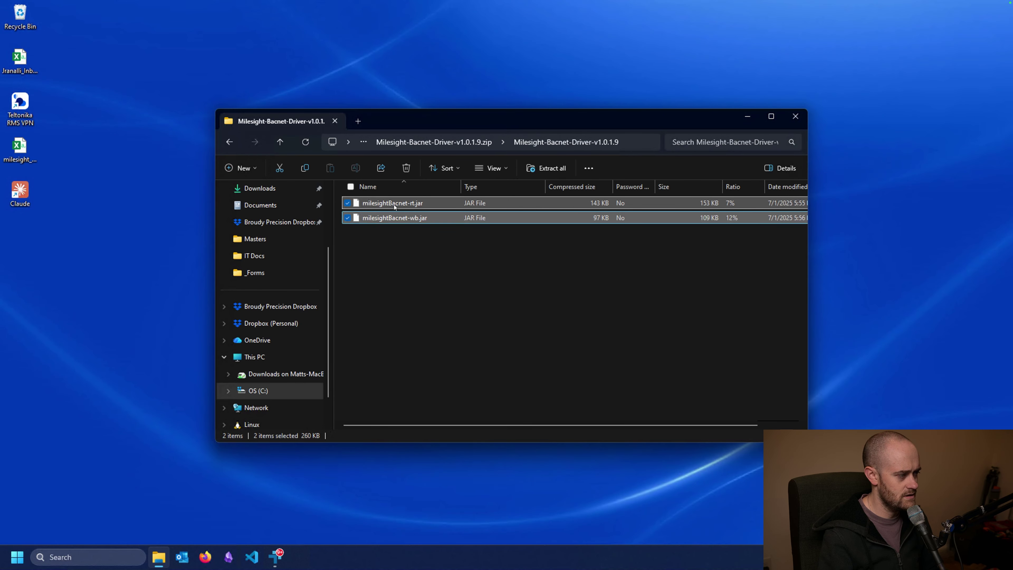
pyautogui.rightClick(394, 206)
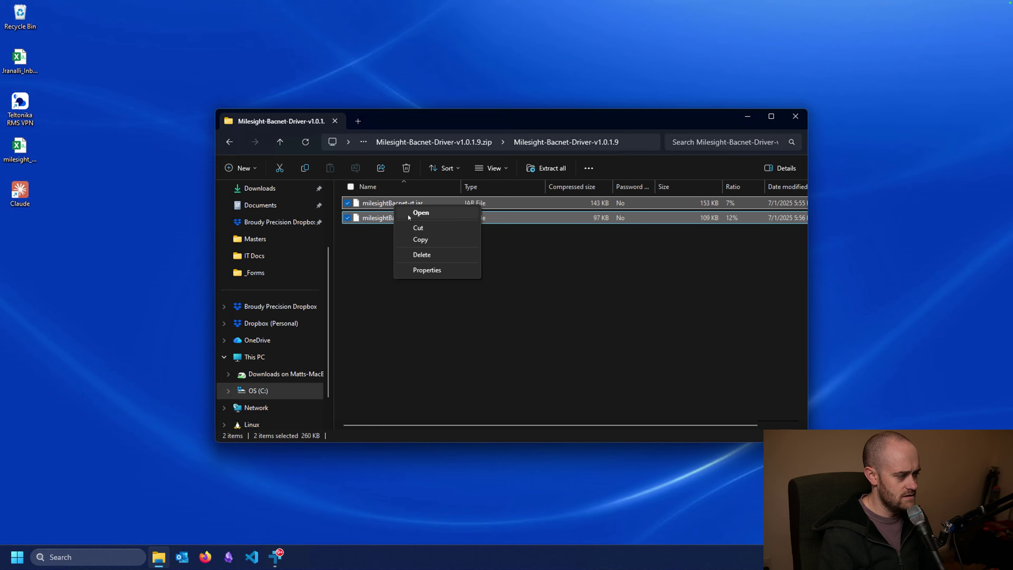
pyautogui.click(420, 239)
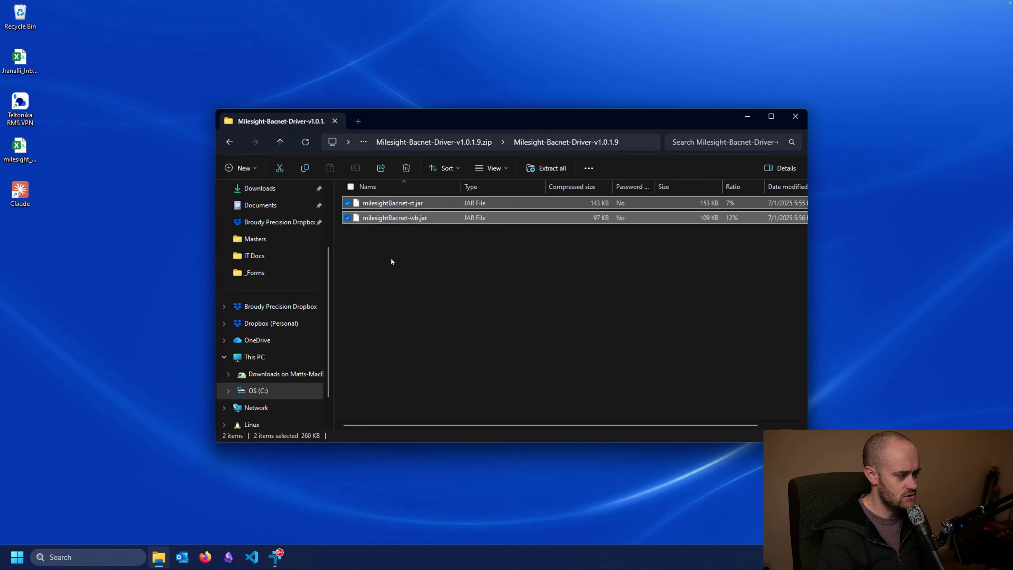
pyautogui.click(254, 392)
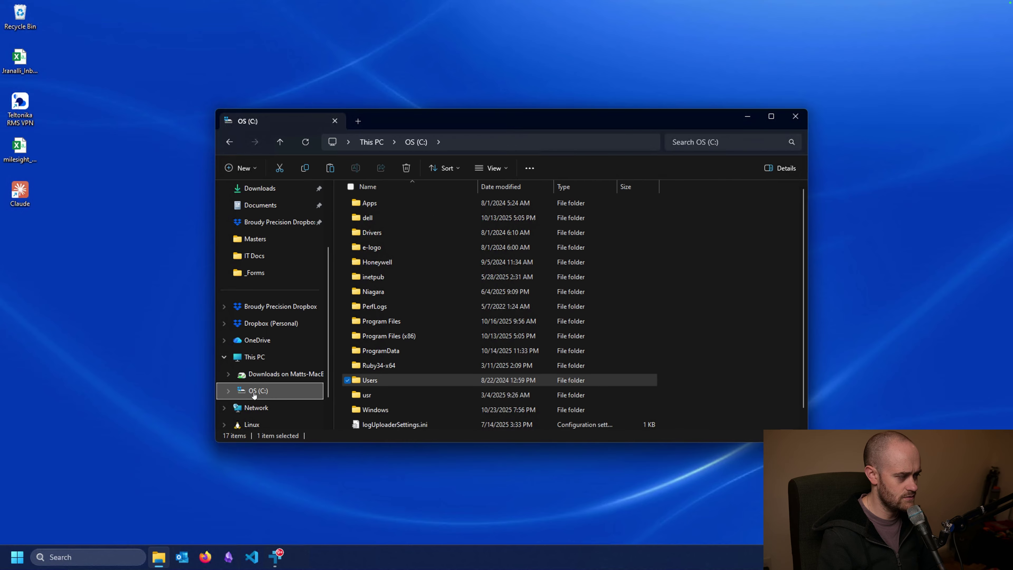
# Step: Paste both JARs into C:\Niagara\Niagara-4.15.1.16\modules and close File Explorer
pyautogui.doubleClick(385, 293)
pyautogui.doubleClick(379, 232)
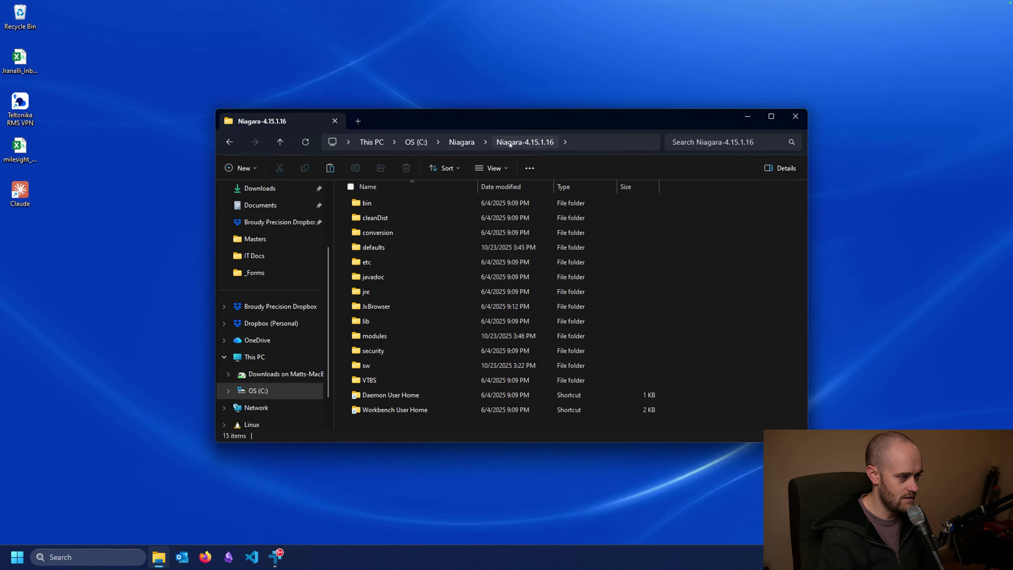
pyautogui.doubleClick(373, 337)
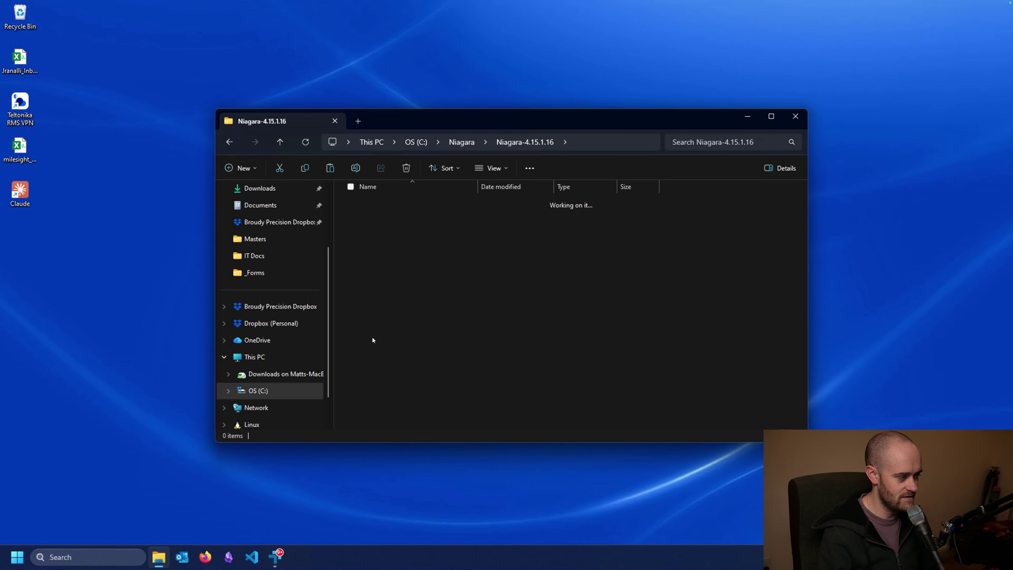
pyautogui.rightClick(699, 290)
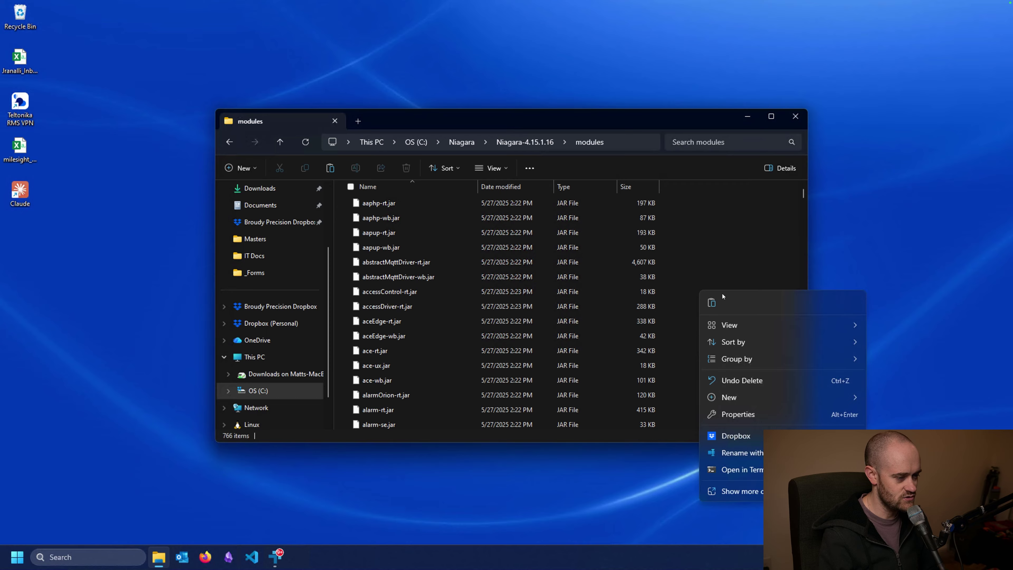
pyautogui.click(711, 304)
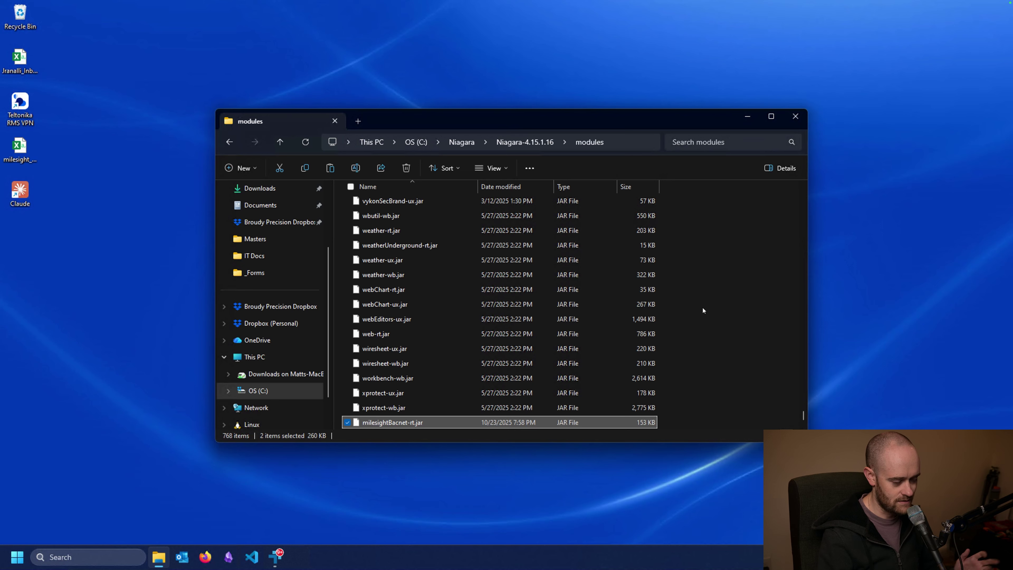
pyautogui.click(795, 117)
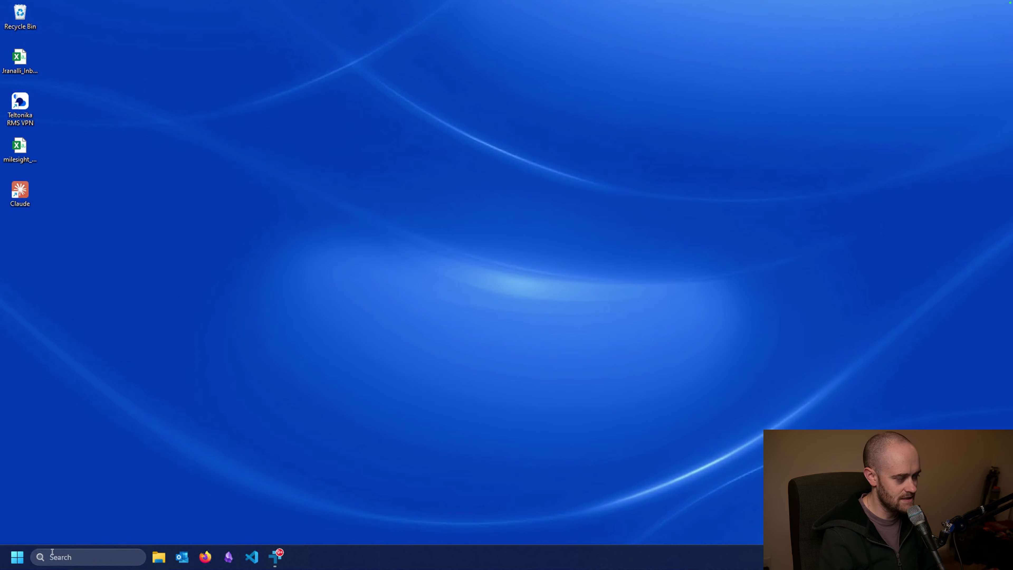
# Step: Launch WorkPlace N4 4.15.1.16 from the Vykon N4 Supervisor folder in the Start menu
pyautogui.click(17, 557)
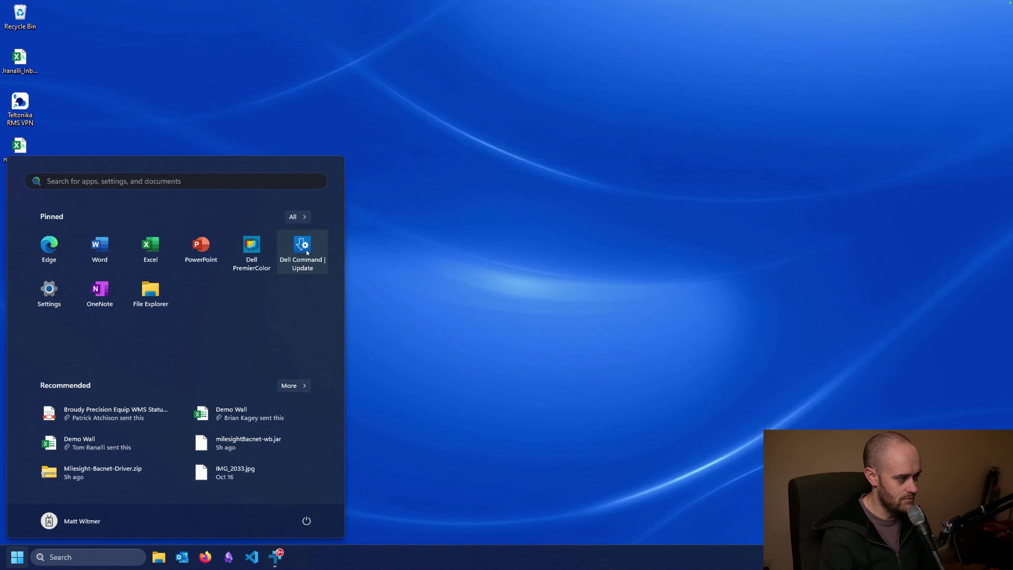
pyautogui.click(293, 216)
pyautogui.scroll(-15, 208, 358)
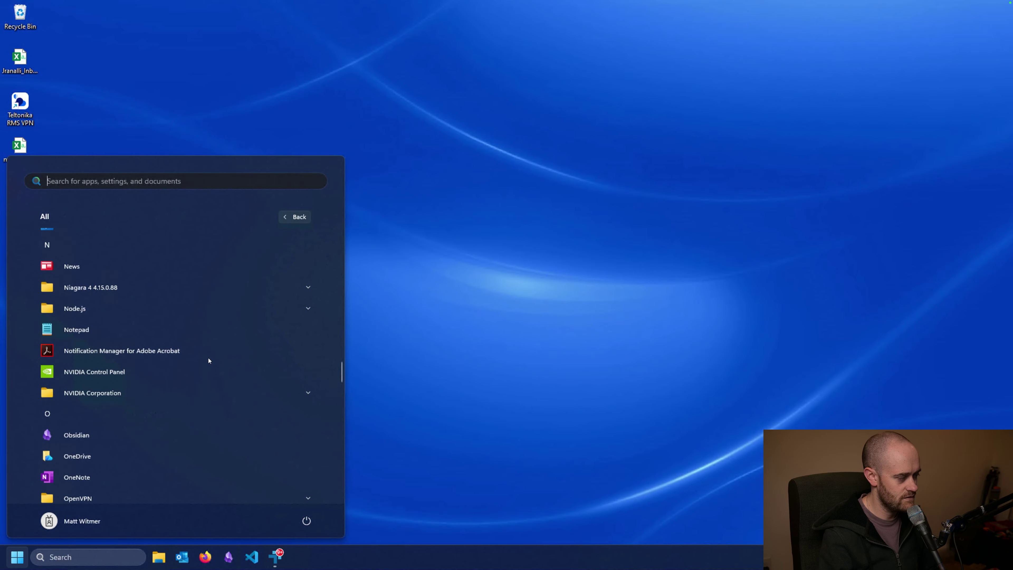
pyautogui.scroll(-10, 208, 360)
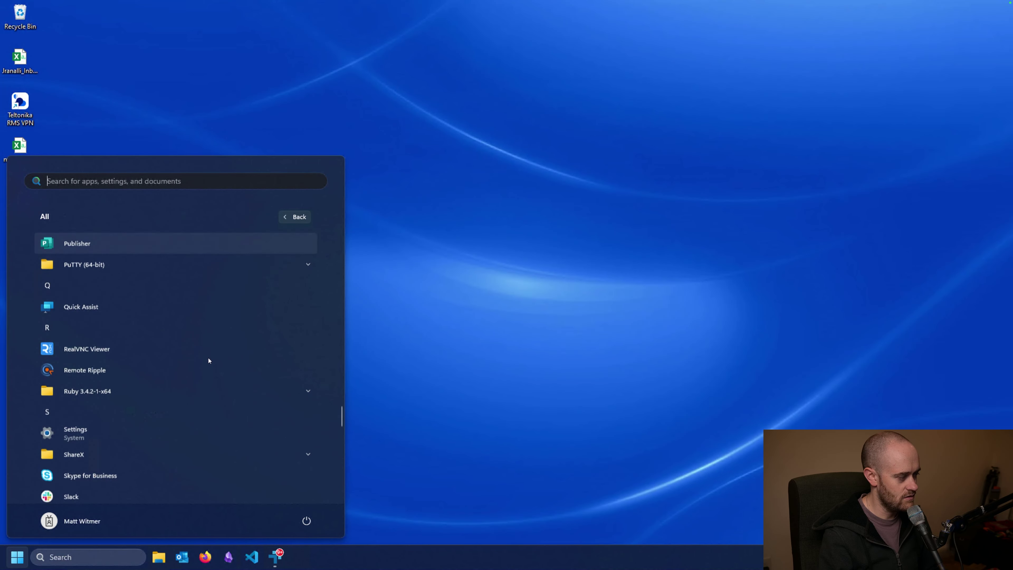
pyautogui.scroll(-10, 209, 361)
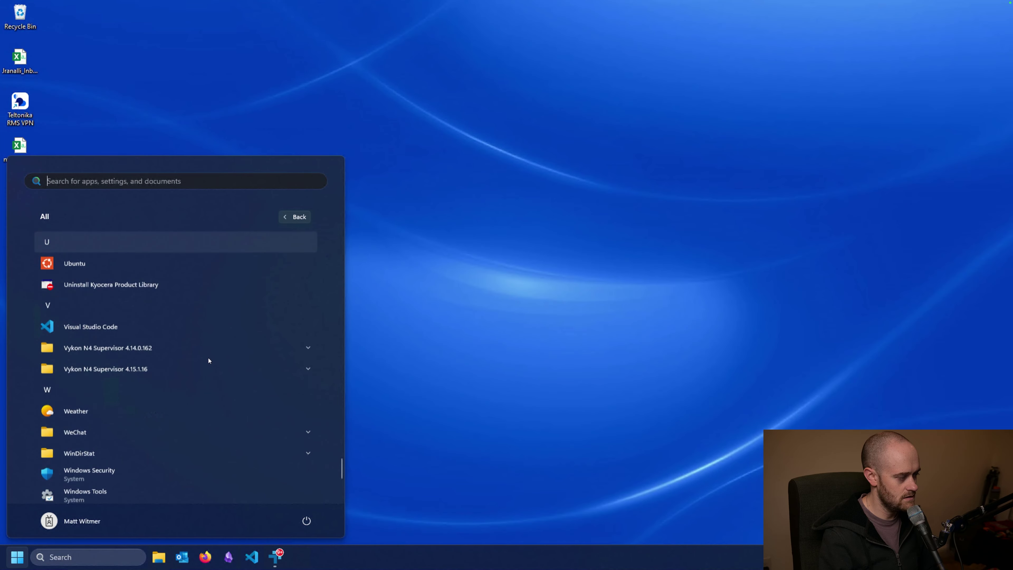
pyautogui.click(178, 368)
pyautogui.click(133, 453)
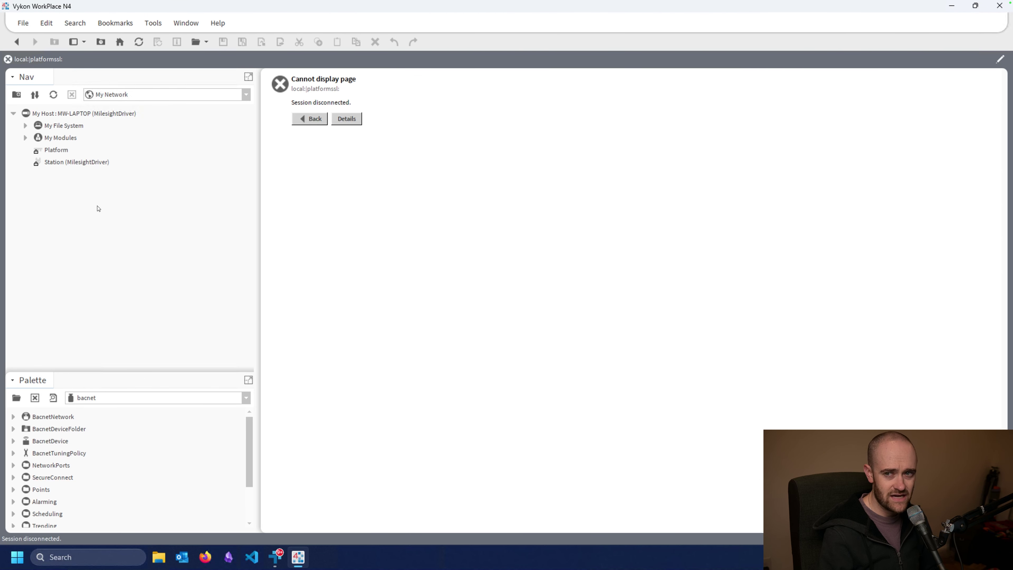
# Step: Log into the local Platform and start the MilesightDriver station in Application Director
pyautogui.doubleClick(56, 150)
pyautogui.click(497, 338)
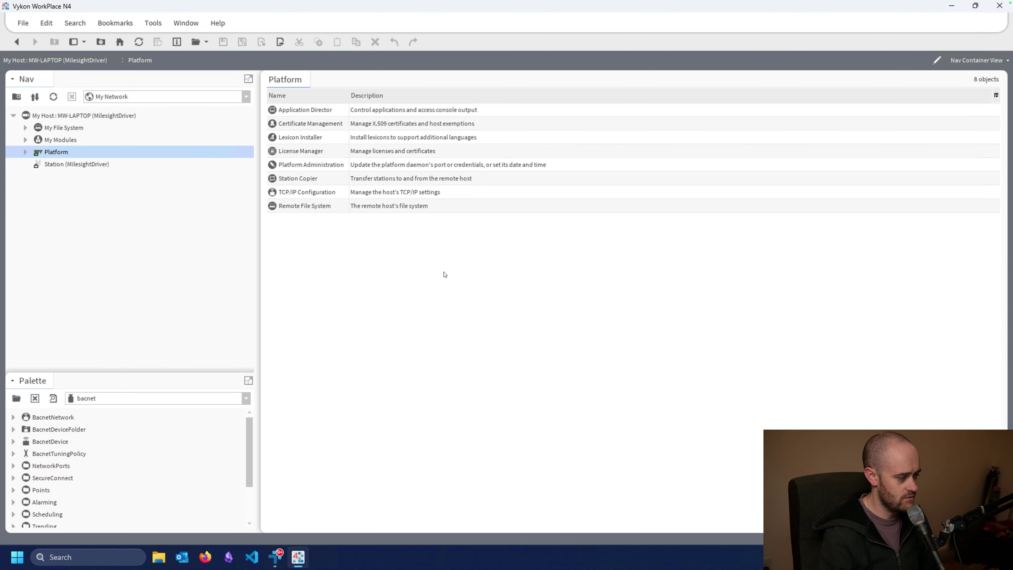
pyautogui.click(296, 116)
pyautogui.doubleClick(296, 115)
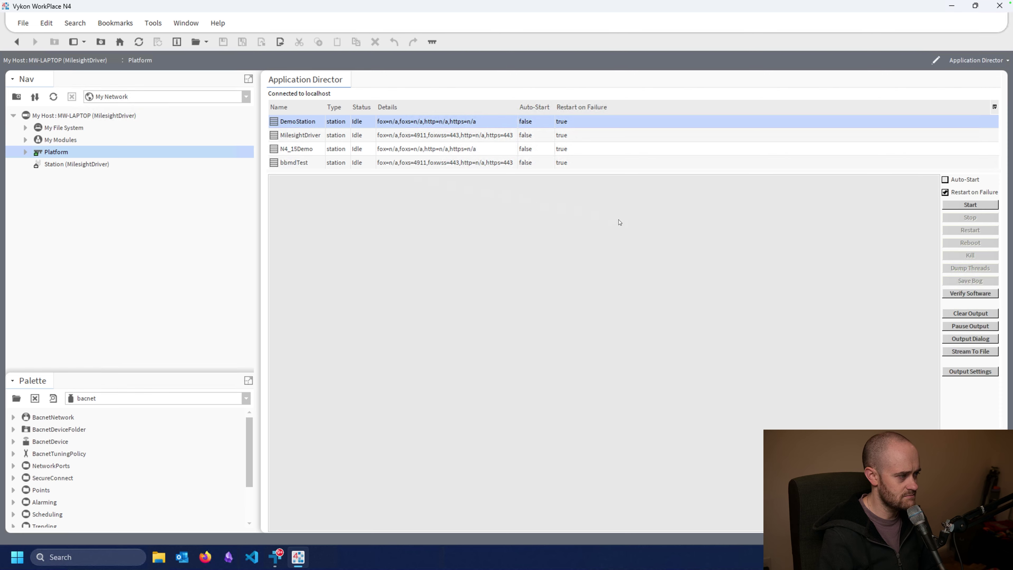
pyautogui.press('Down')
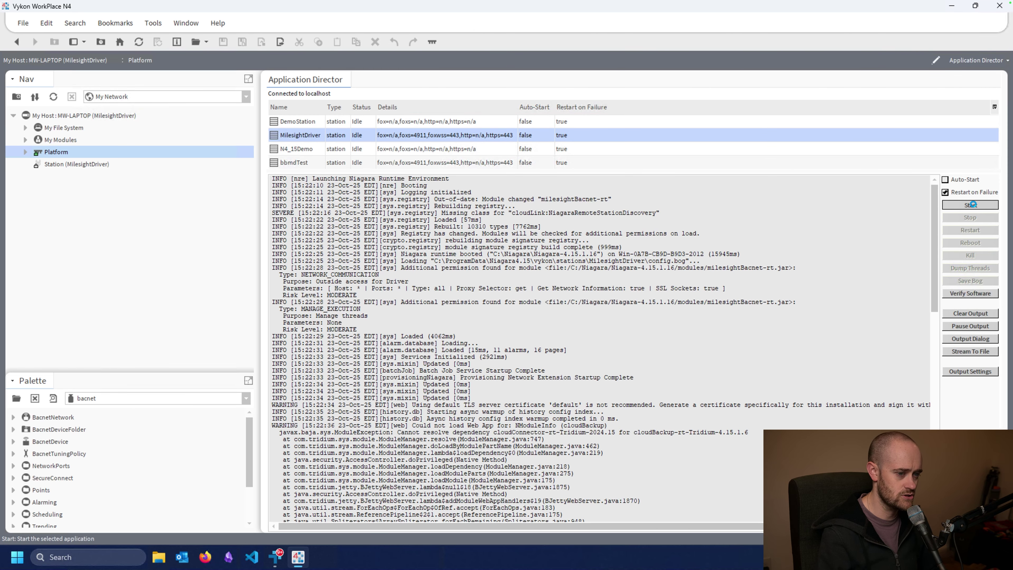
pyautogui.click(972, 204)
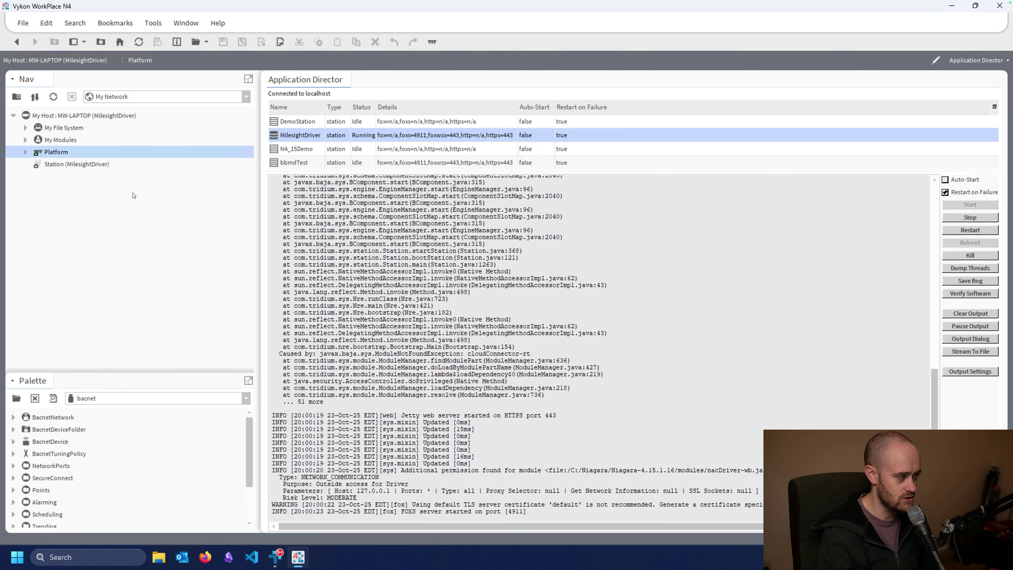
# Step: Log into the MilesightDriver station and delete the old MilesightNetwork under Config > Drivers
pyautogui.doubleClick(83, 166)
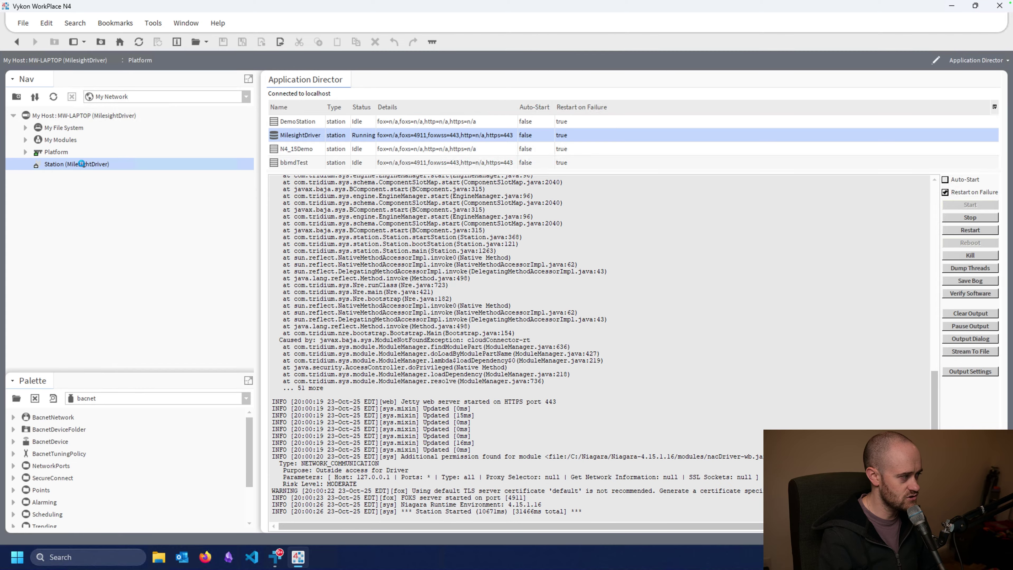
pyautogui.click(490, 340)
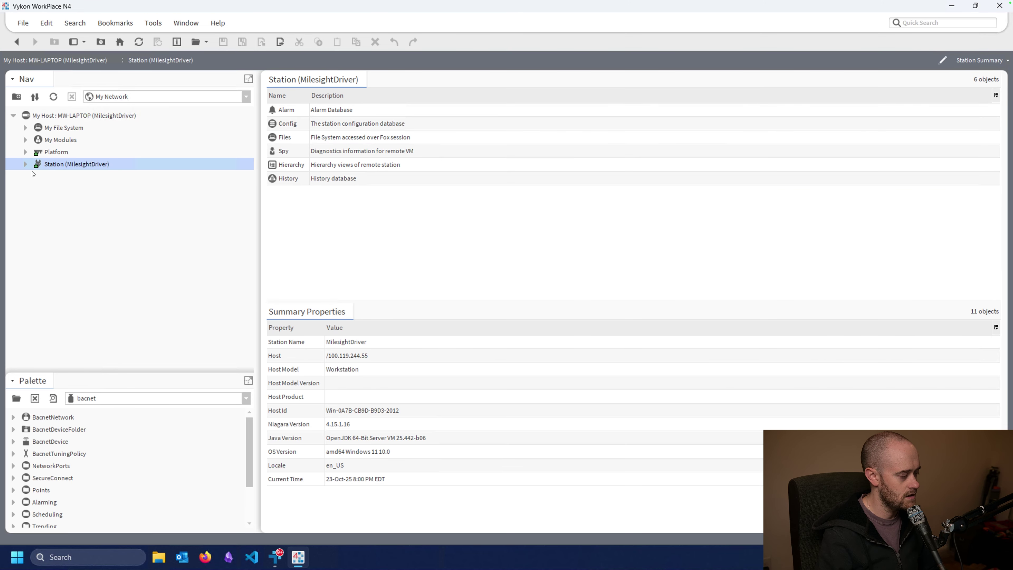
pyautogui.click(25, 165)
pyautogui.click(38, 188)
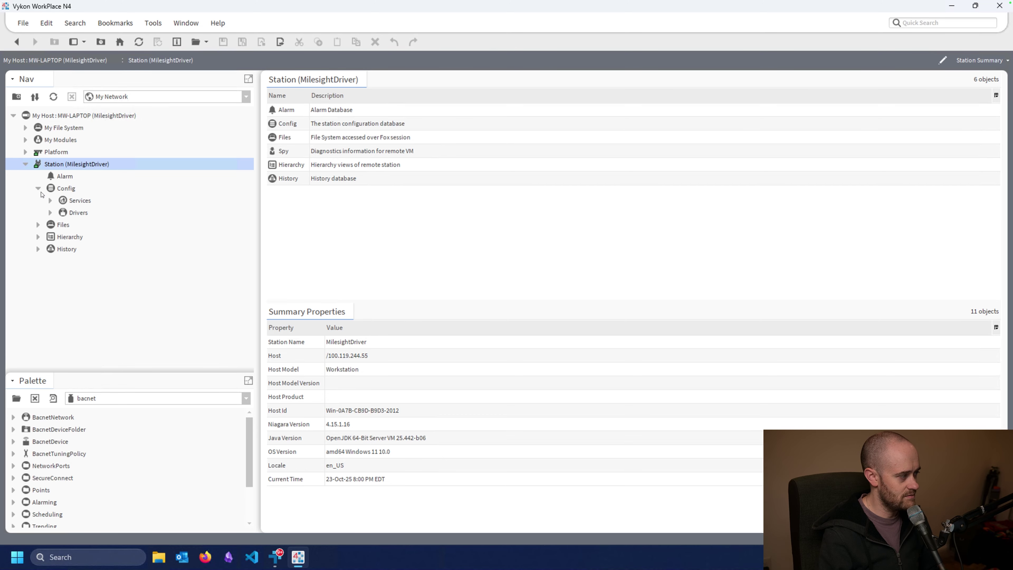
pyautogui.click(51, 213)
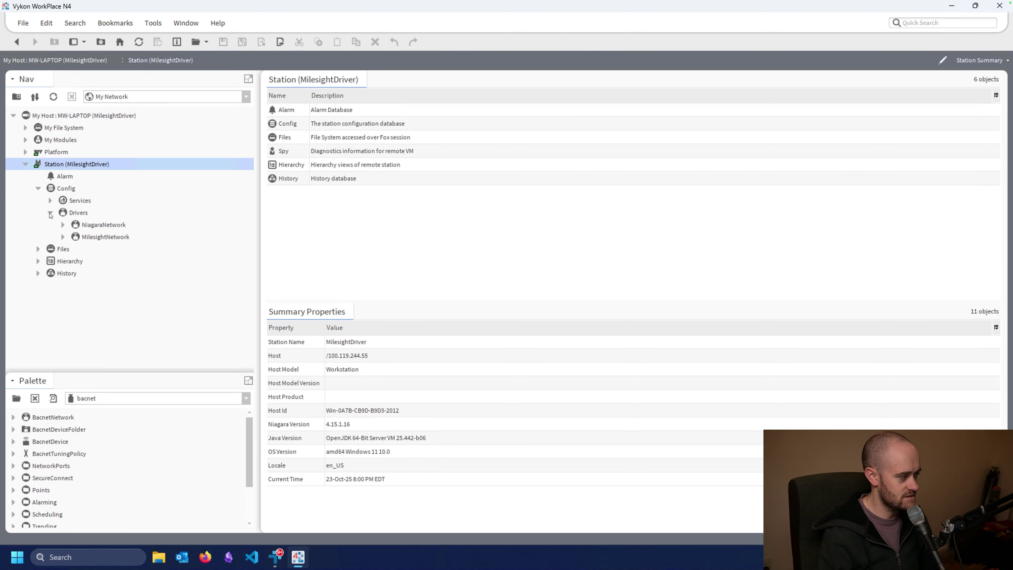
pyautogui.rightClick(89, 238)
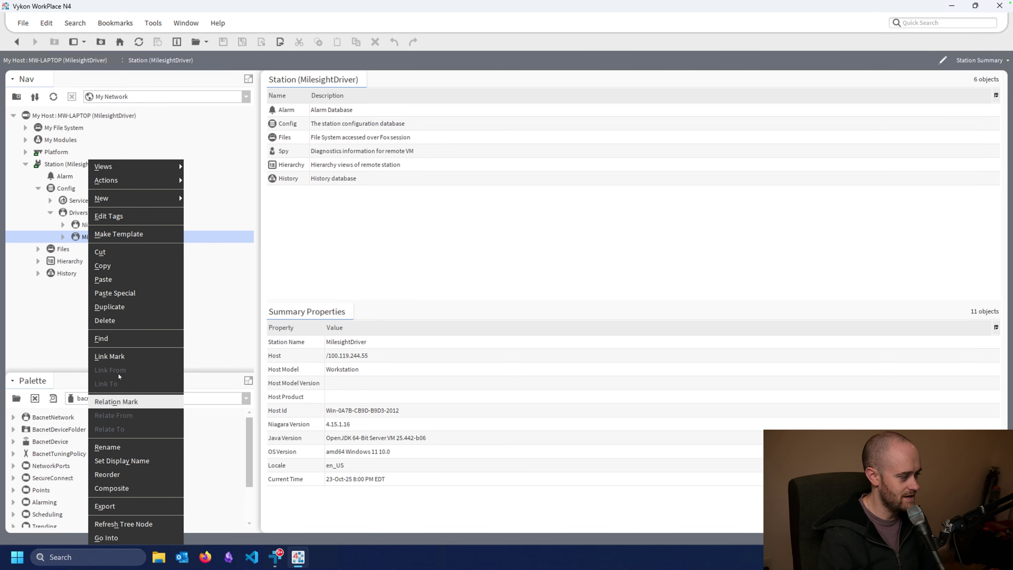
pyautogui.click(105, 321)
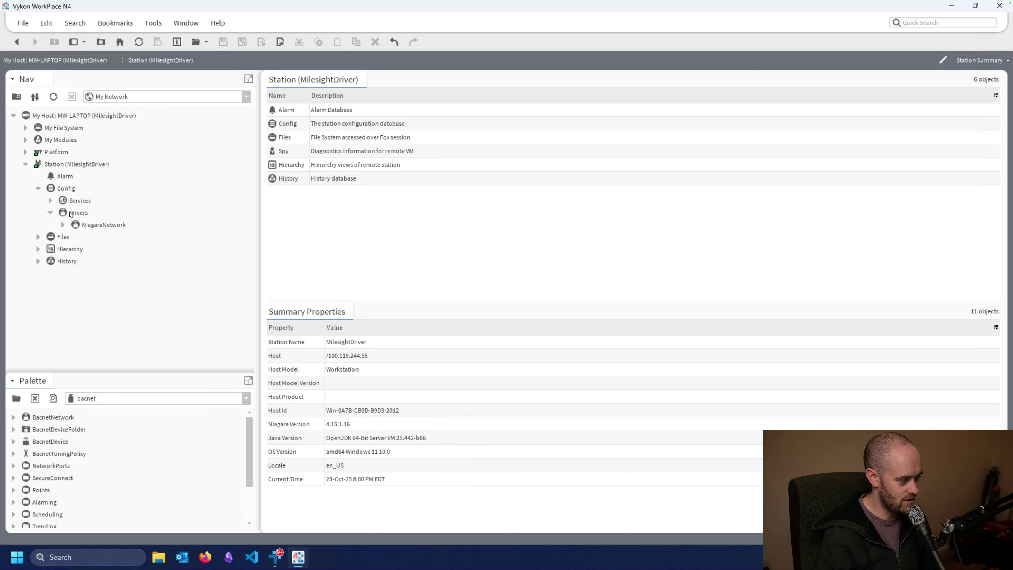
pyautogui.click(72, 213)
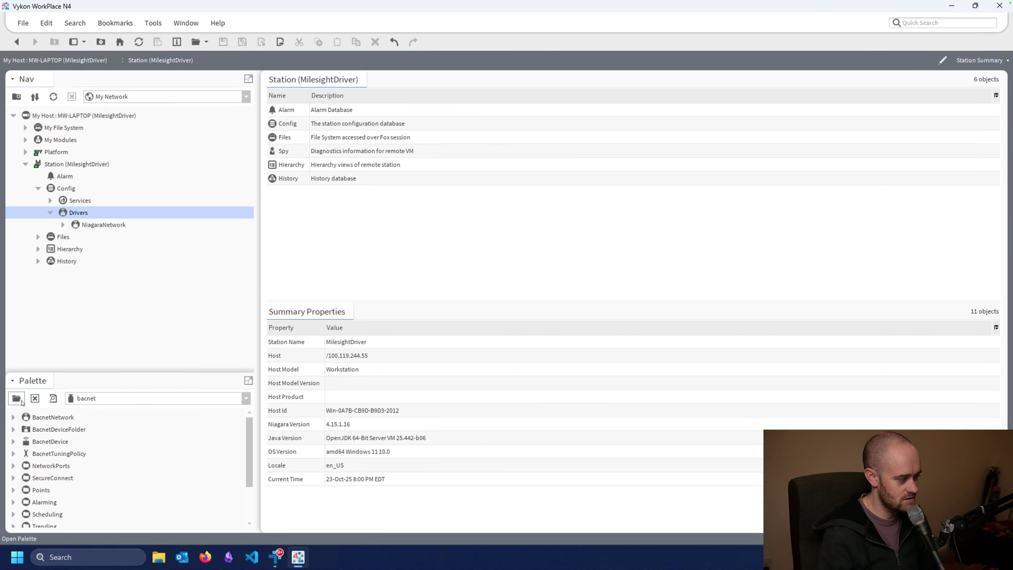
# Step: Load the milesightBacnet palette and drag a MilesightNetwork onto Drivers with its default name
pyautogui.click(17, 399)
pyautogui.write('mile')
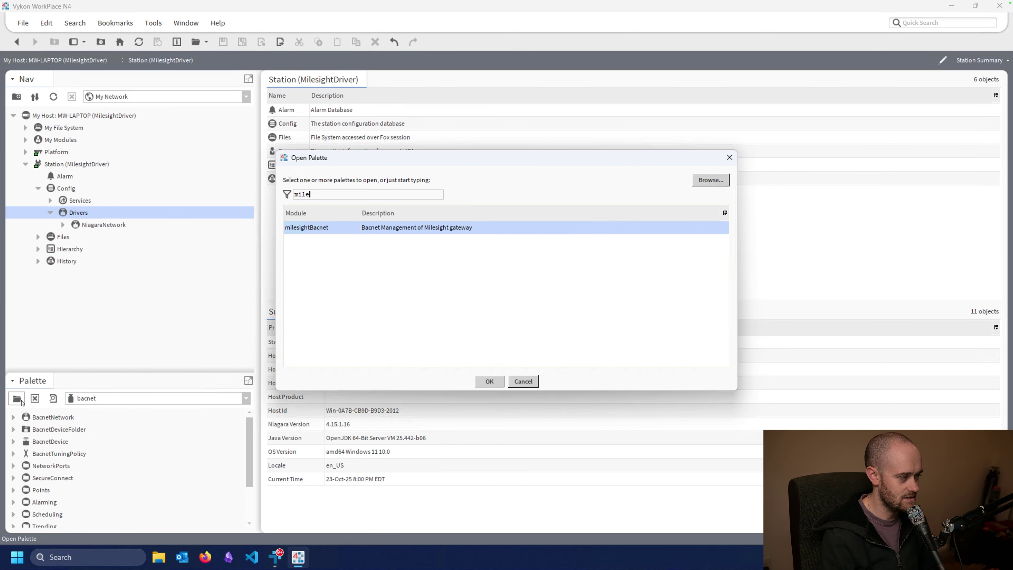
pyautogui.press('Return')
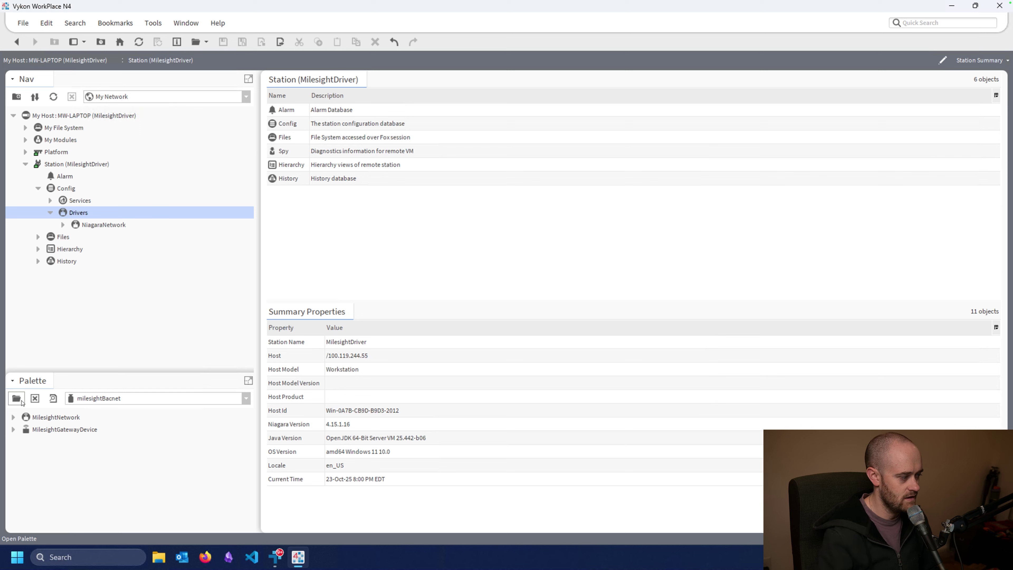
pyautogui.click(41, 423)
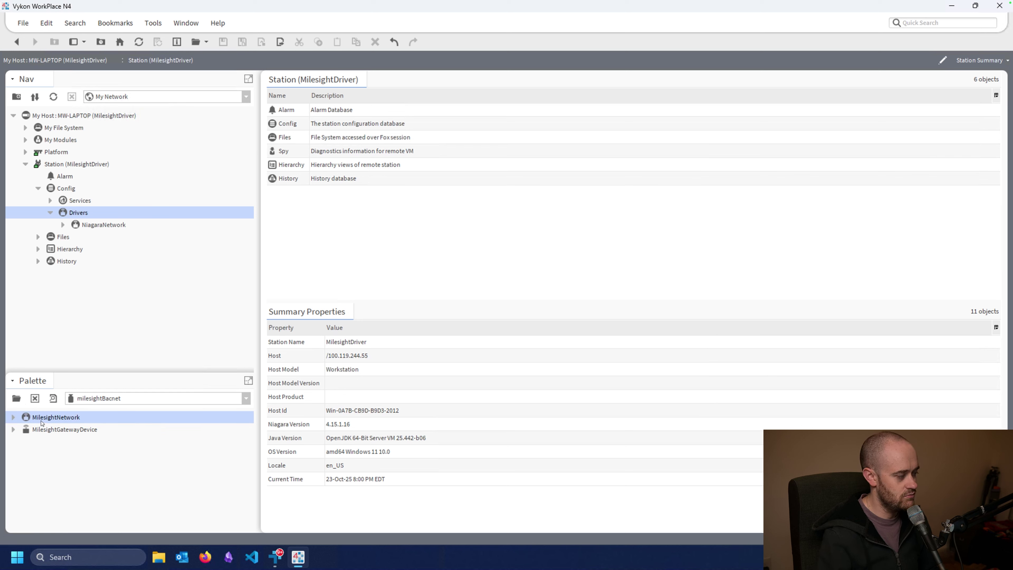
pyautogui.moveTo(41, 422); pyautogui.dragTo(58, 213)
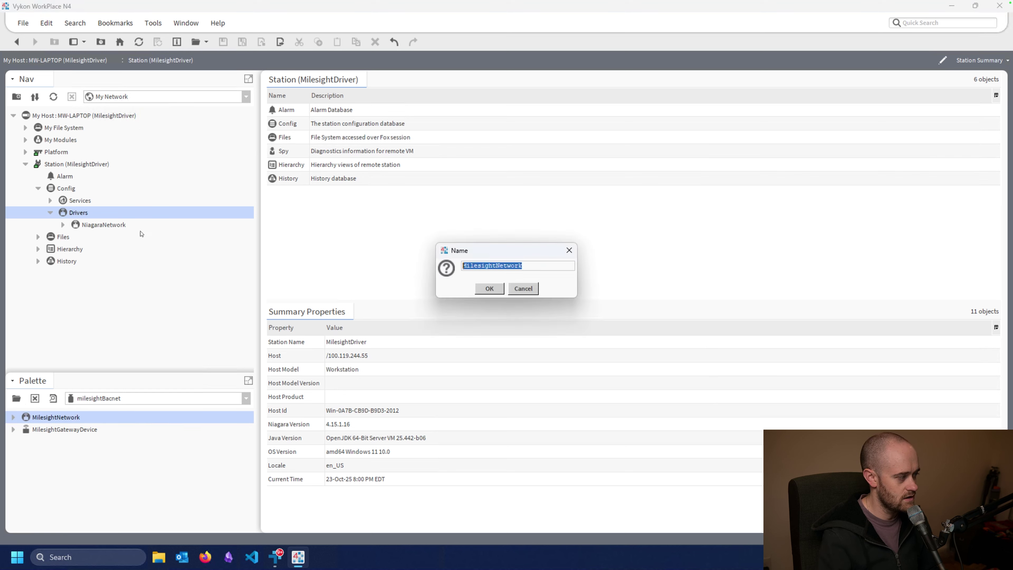
pyautogui.click(487, 287)
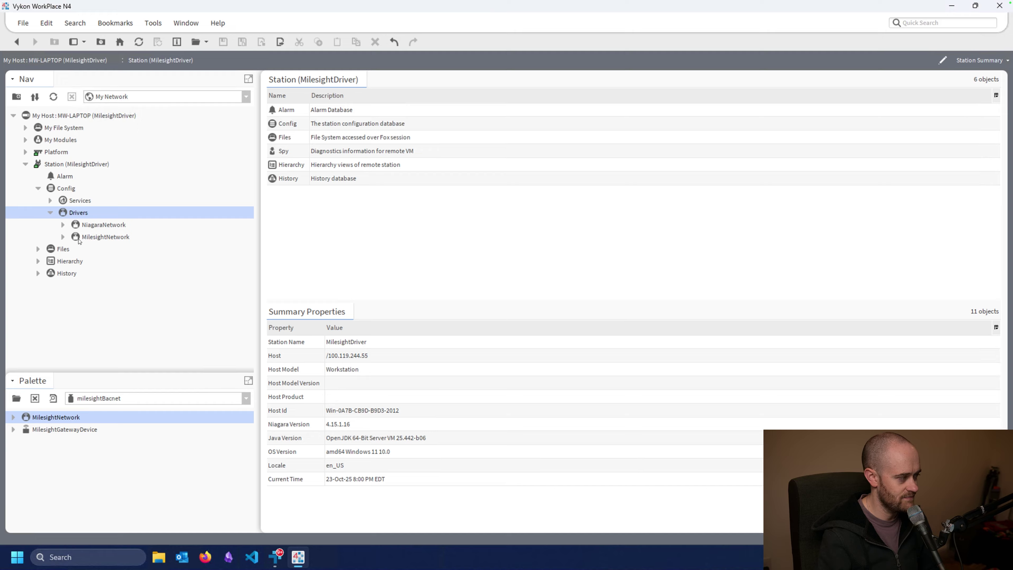
# Step: Expand MilesightNetwork to reveal Local Device, Bacnet Comm, Monitor and Tuning Policies
pyautogui.click(63, 237)
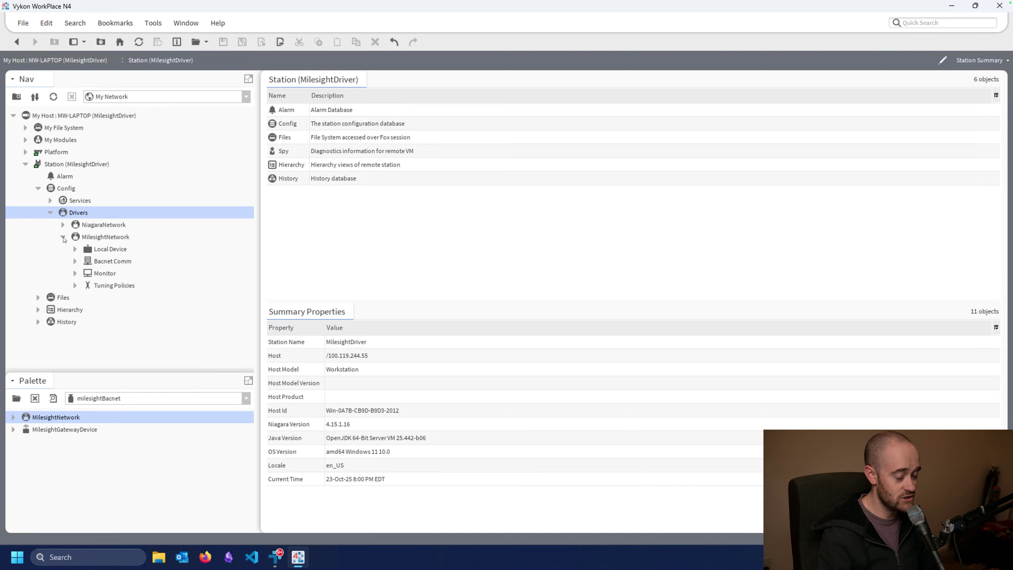